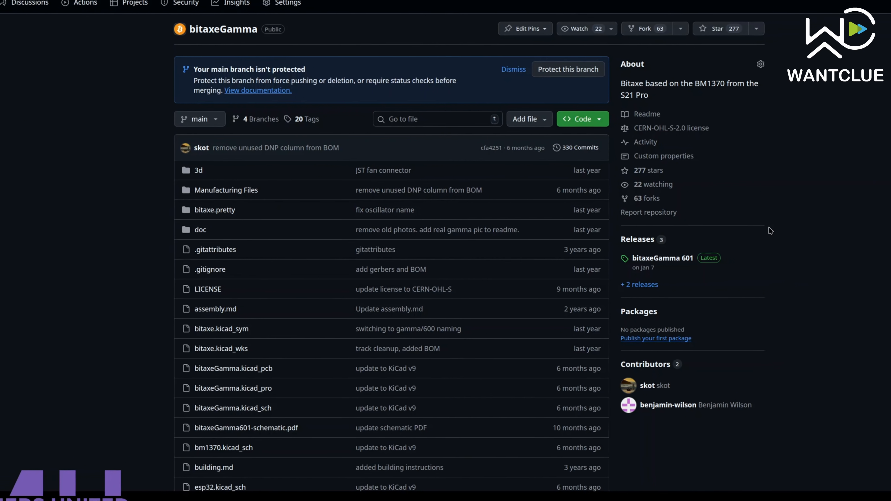
- Download the bitaxeGamma repository's main branch as a ZIP archive
click(600, 121)
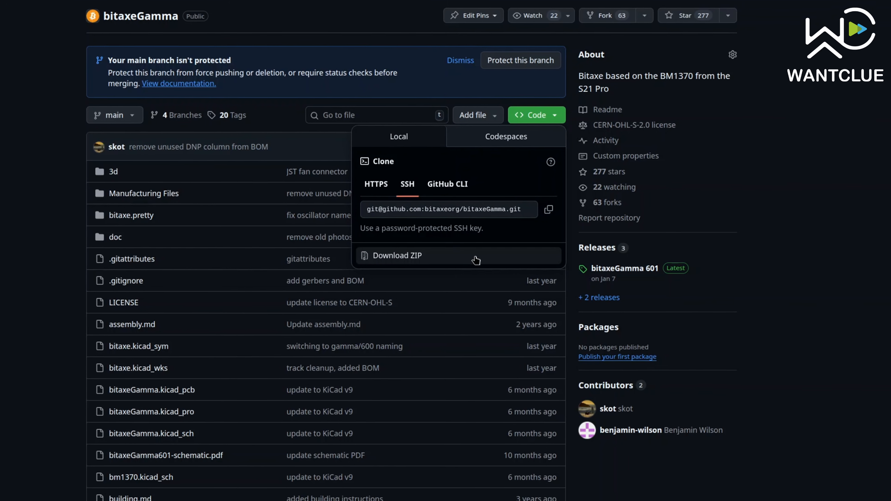
click(454, 259)
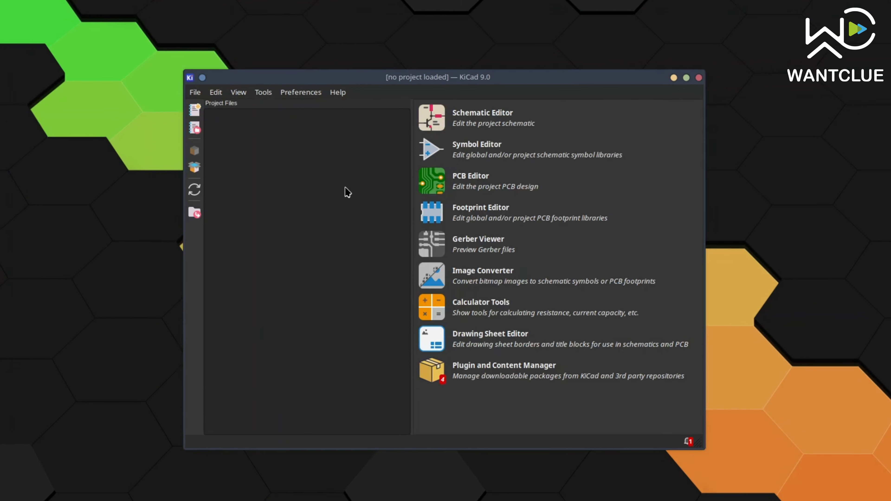
click(194, 91)
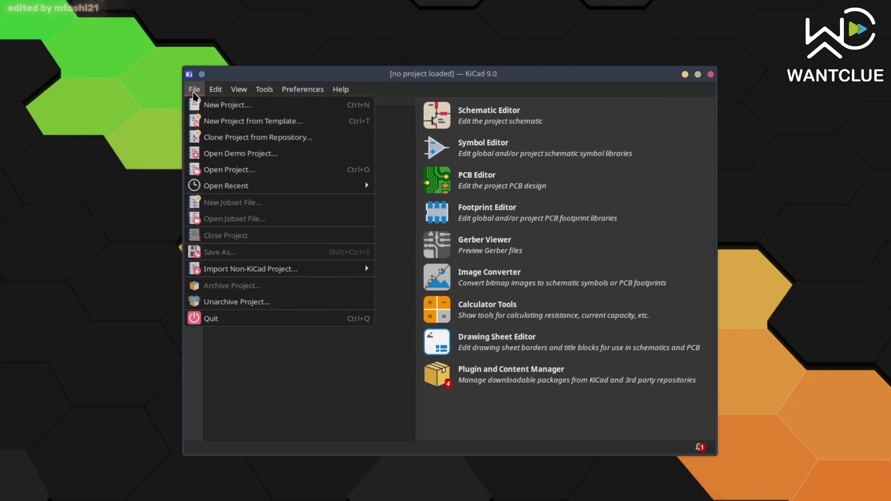
click(207, 106)
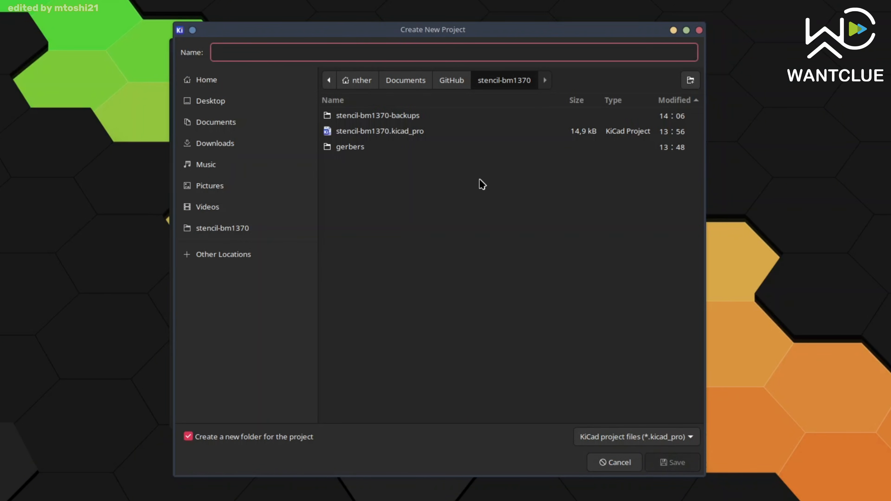
text(stencil)
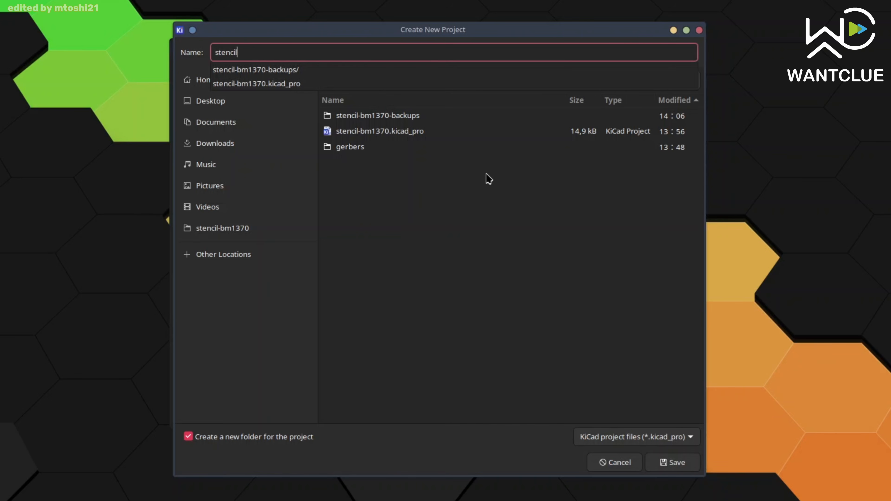
text(-bm1370)
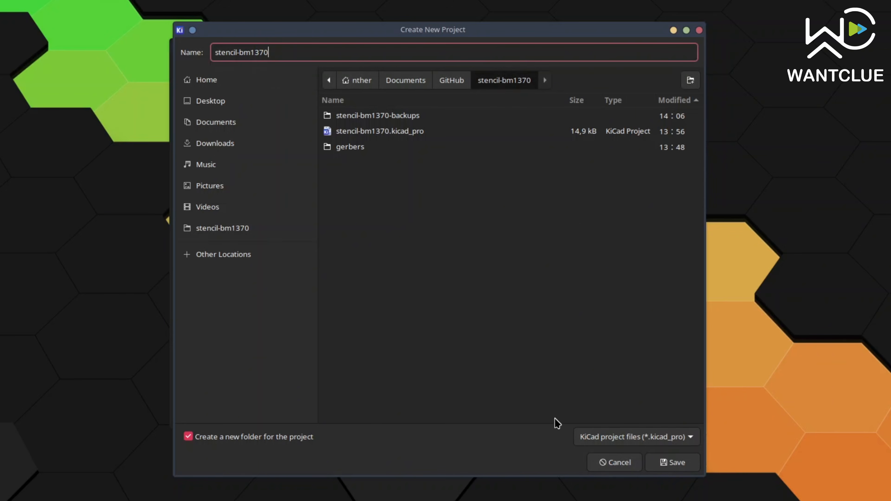
click(603, 463)
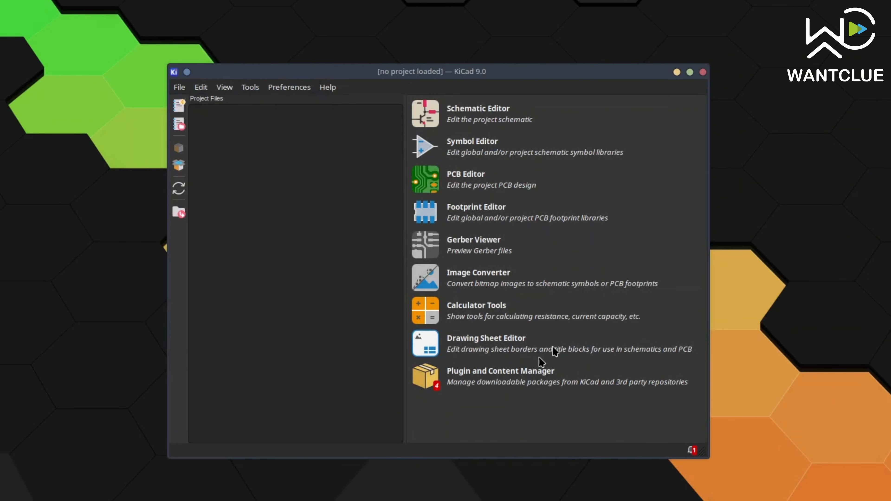
- Open the recent project stencil-bm1370.kicad_pro in KiCad
click(180, 87)
mouse_move(226, 184)
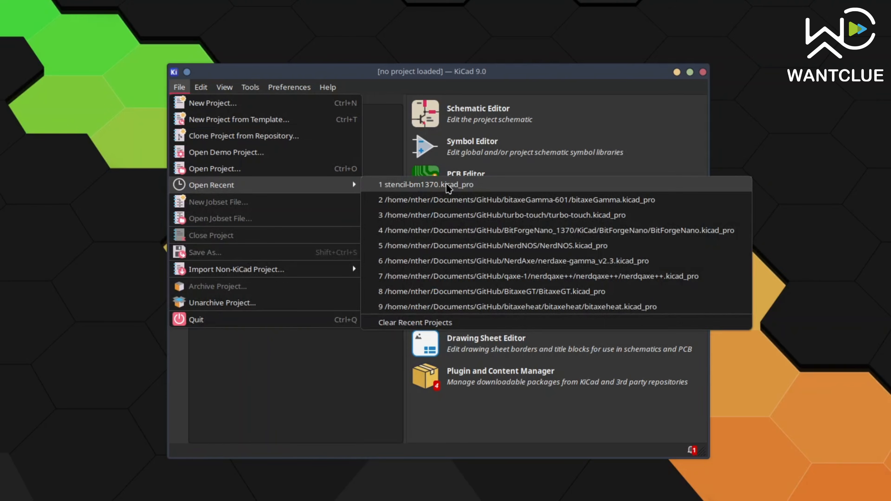
click(404, 185)
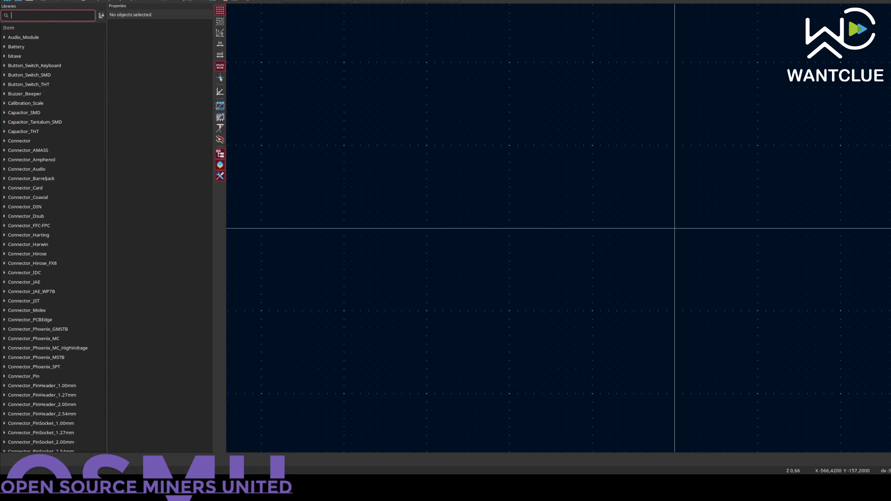
- Add the bitaxe footprint library from the GitHub/bitaxeGamma-601 folder to the Global library table in the Footprint Editor
click(6, 0)
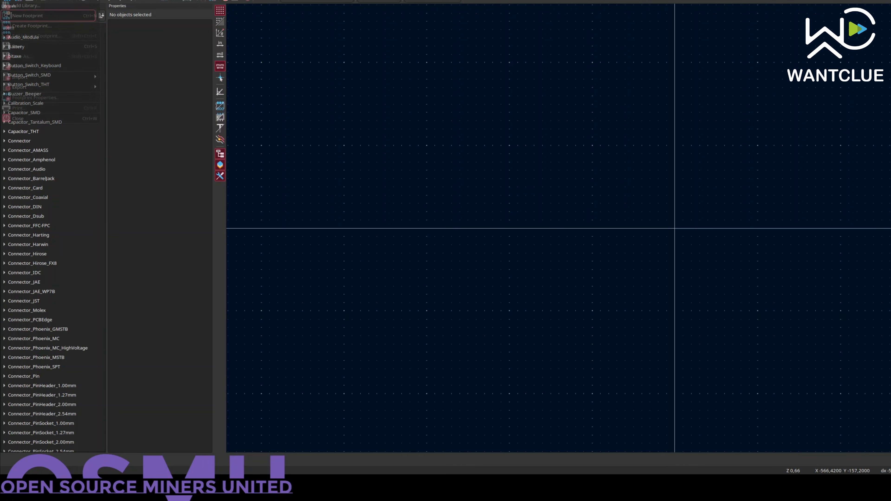
click(33, 7)
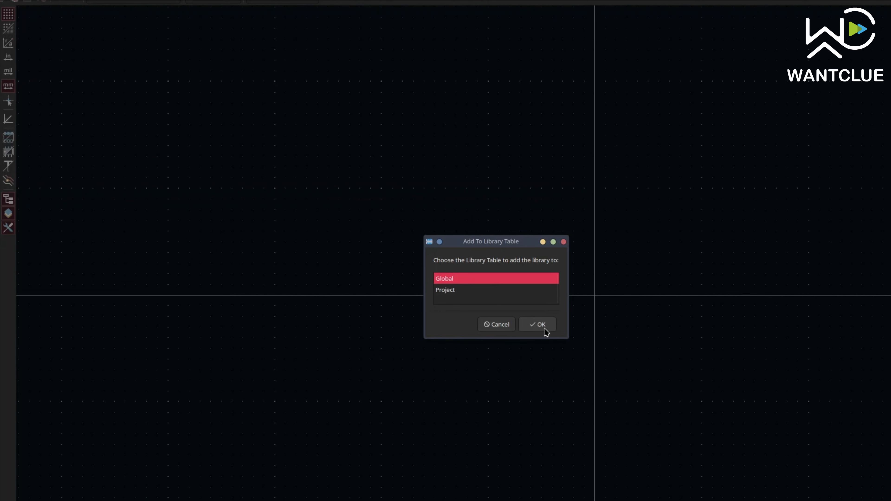
click(545, 329)
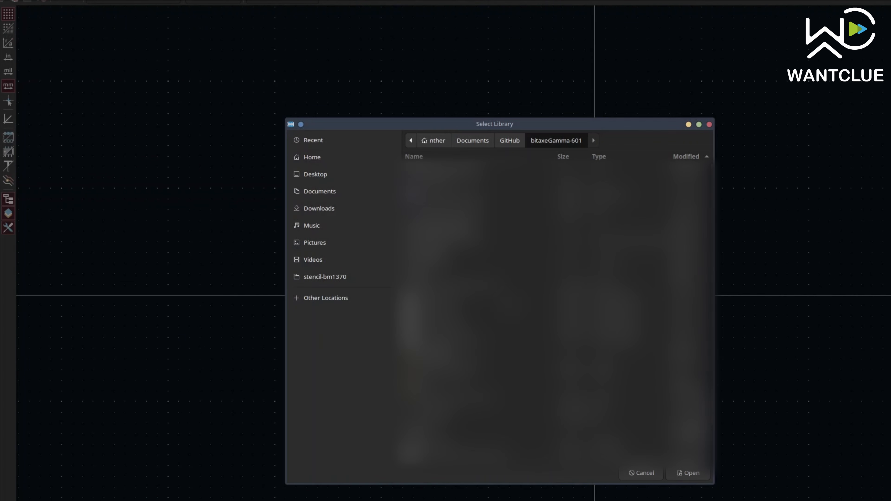
click(509, 140)
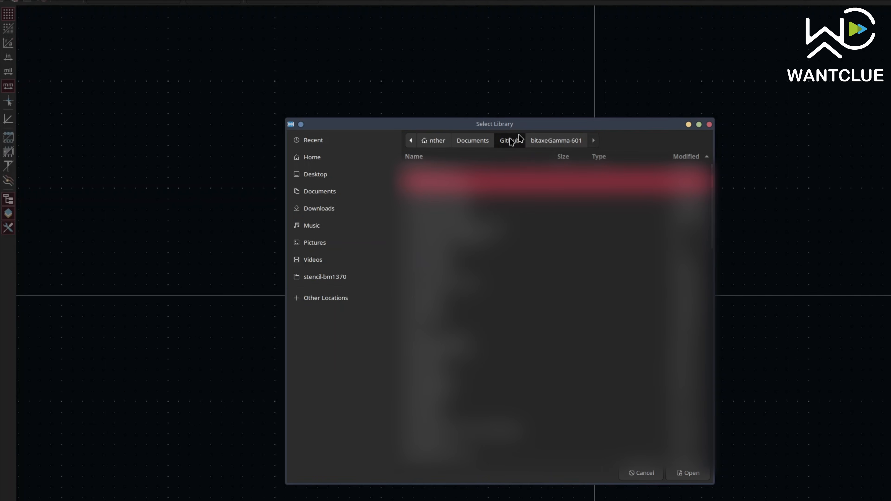
click(557, 140)
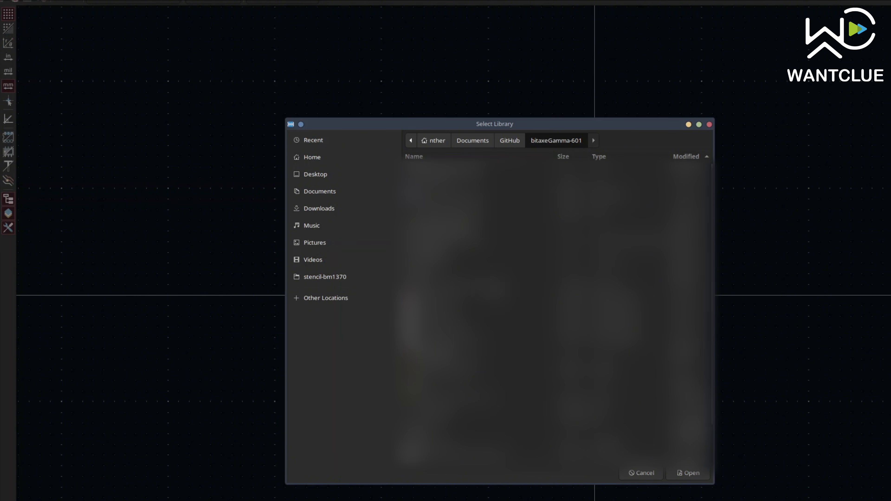
click(439, 353)
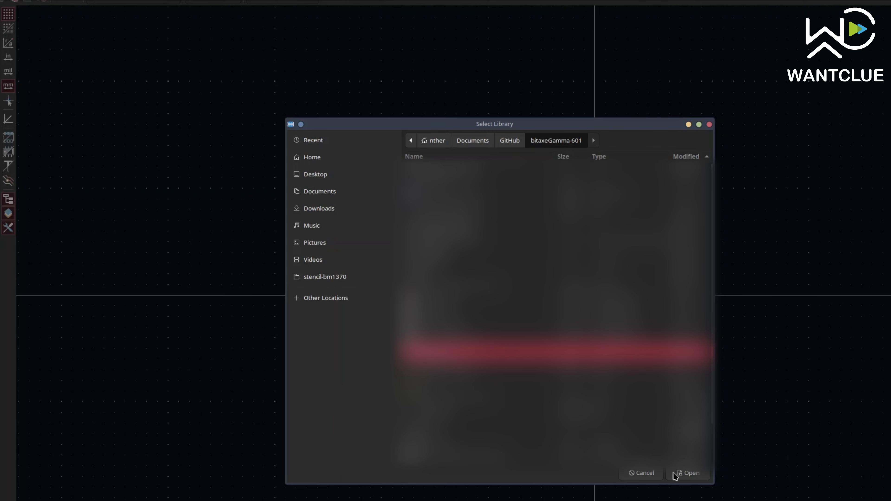
click(682, 474)
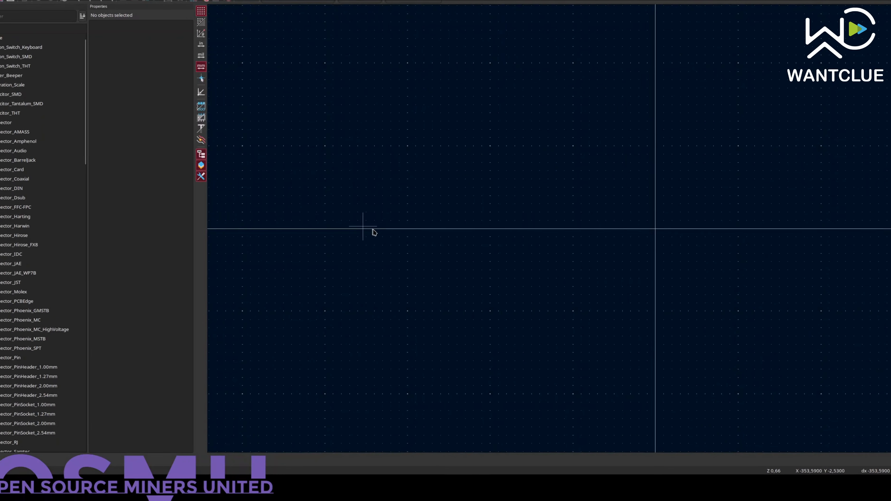
- Expand the bitaxe library and open its BM1370 footprint for viewing
double_click(4, 39)
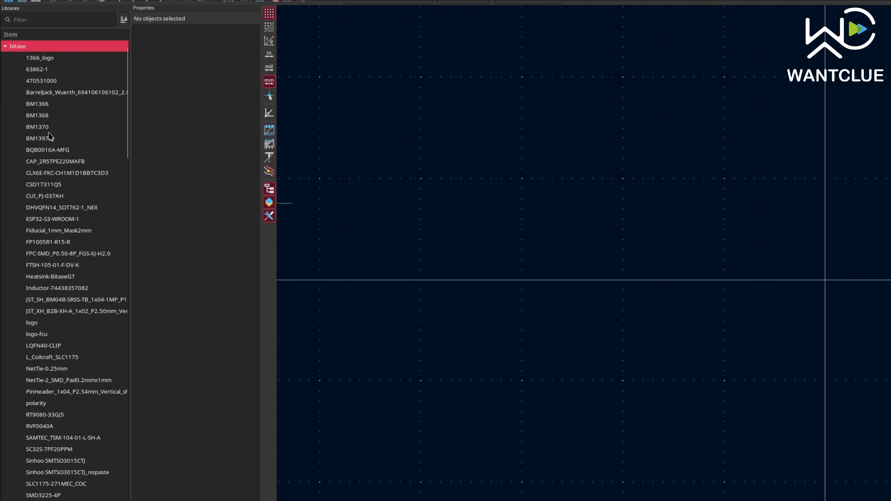
click(51, 106)
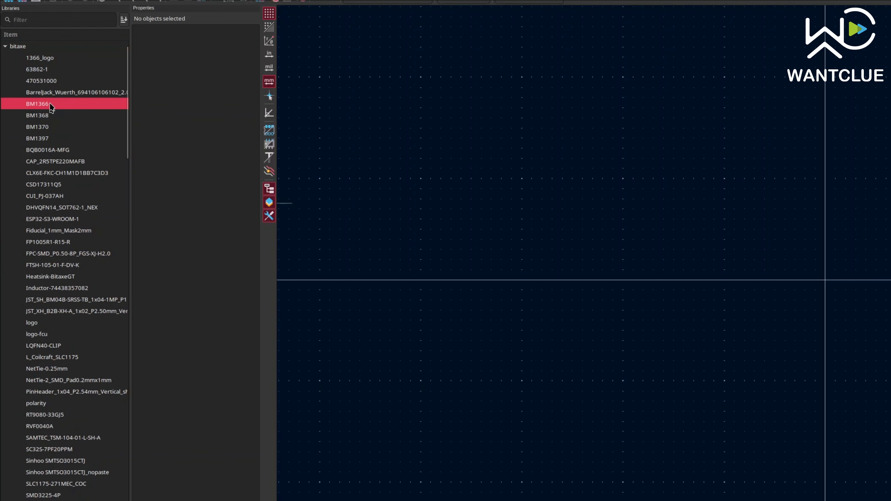
double_click(56, 128)
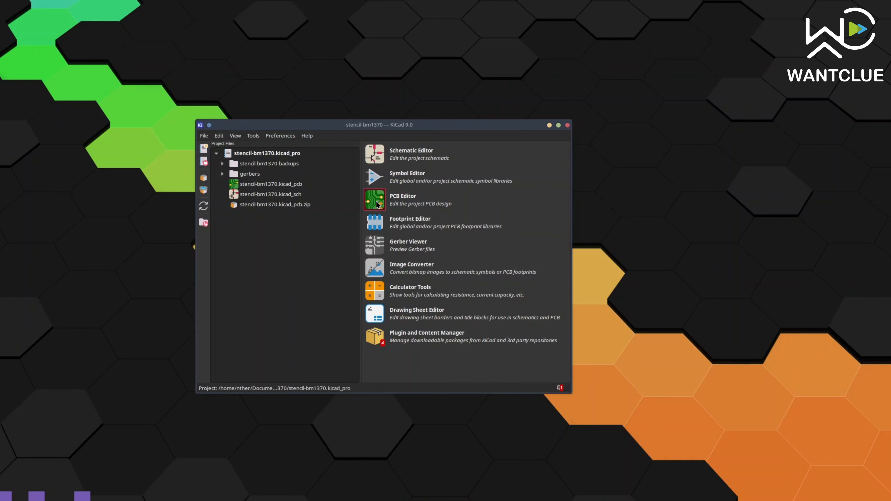
- Open the project's board in the PCB Editor and draw a rectangle about 40 mm square on F.Cu near the sheet's centre
click(377, 205)
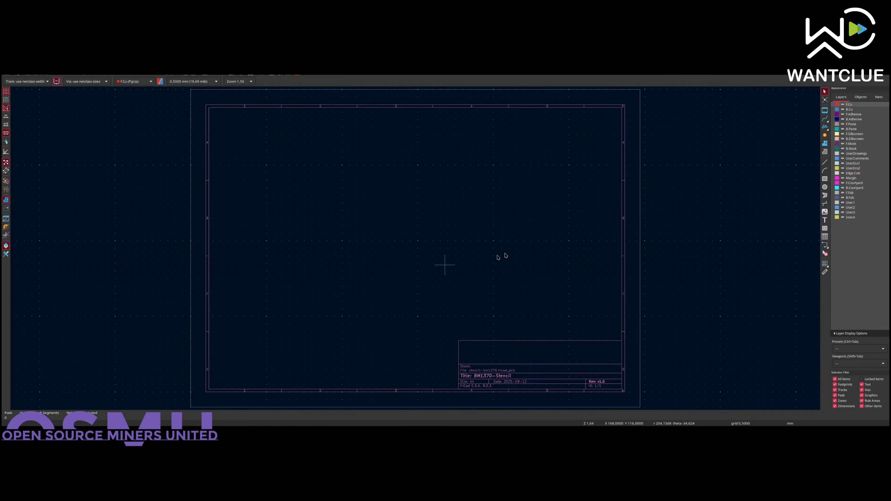
click(826, 179)
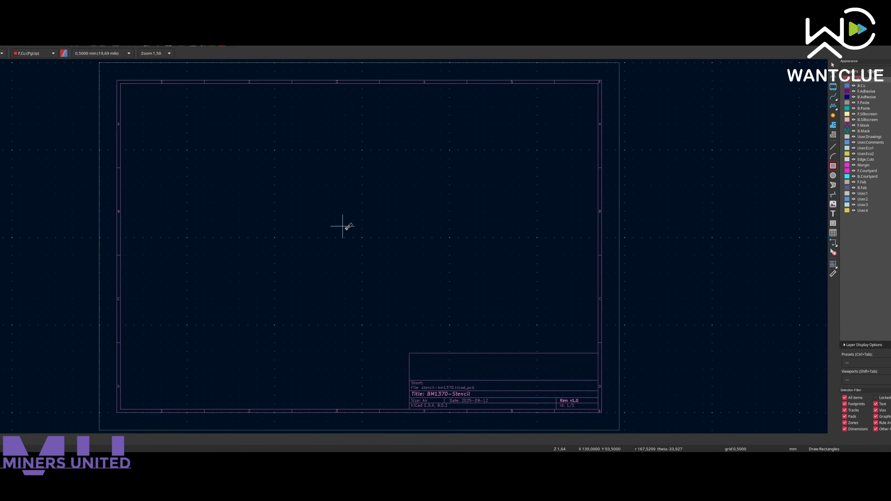
click(275, 232)
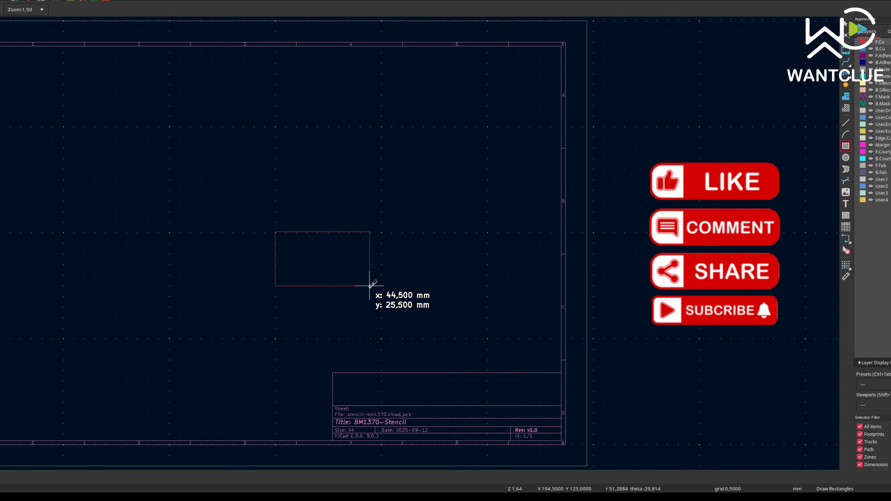
click(360, 317)
scroll(271, 243, up, 5)
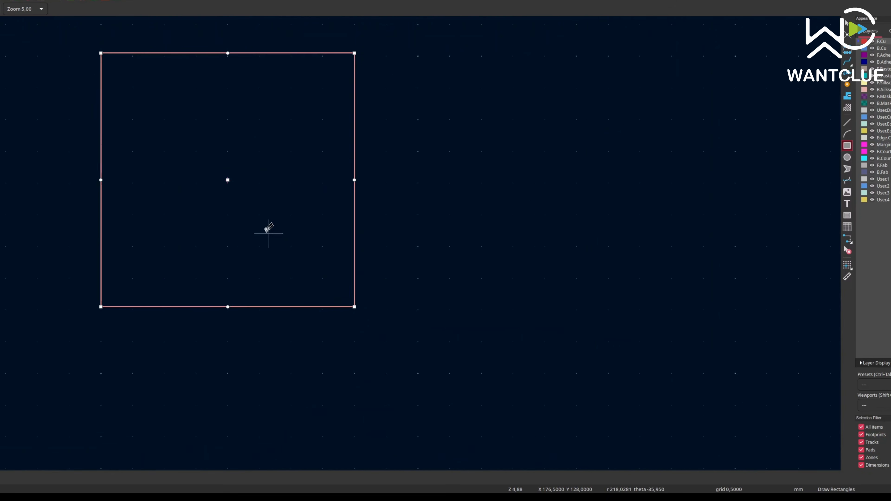
- Find the BM1370 footprint by searching for bm1370 and place it near the centre of the rectangle
click(847, 51)
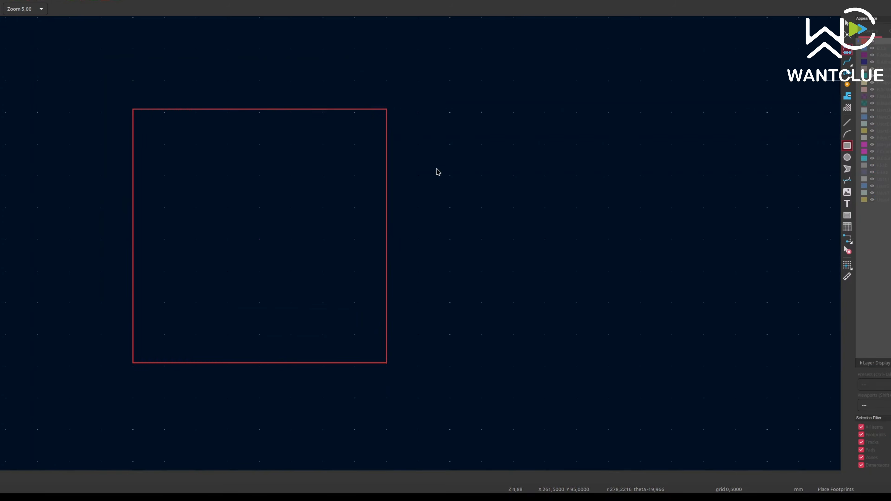
click(438, 171)
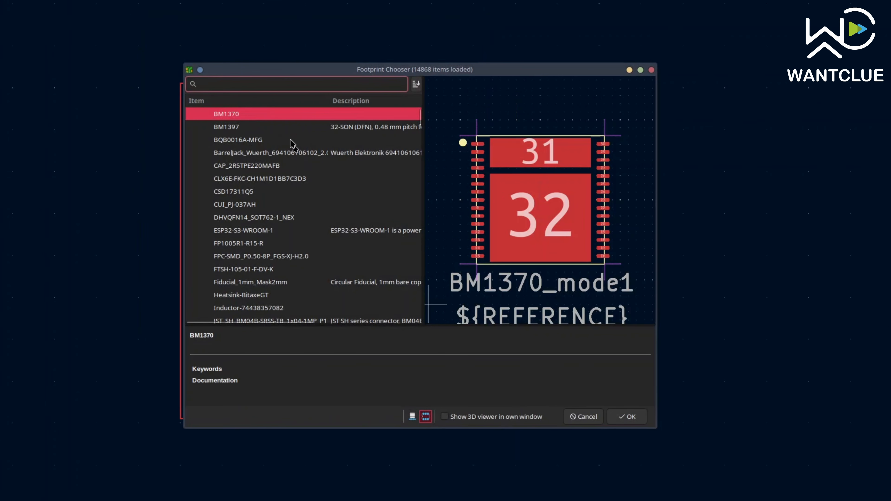
text(bm1370)
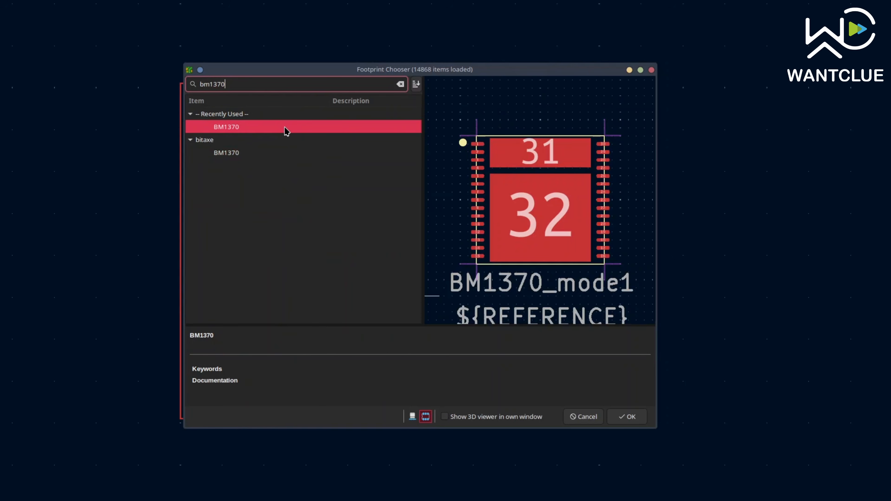
click(284, 128)
double_click(284, 130)
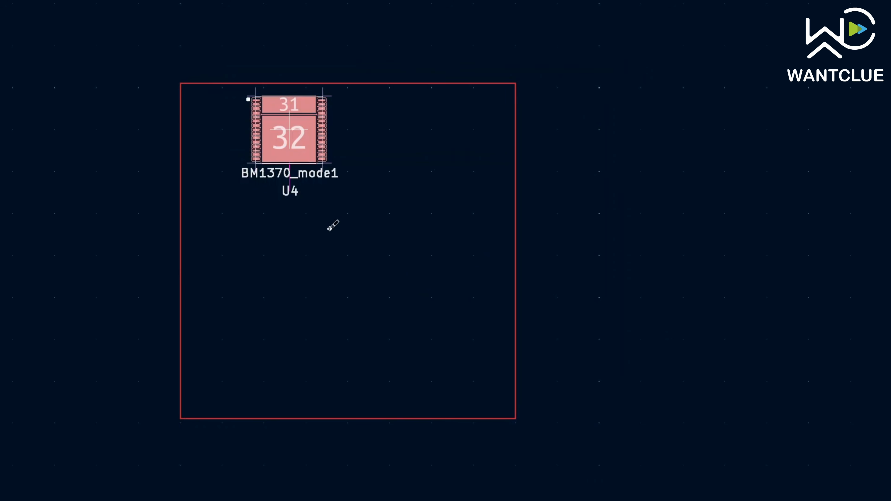
click(331, 248)
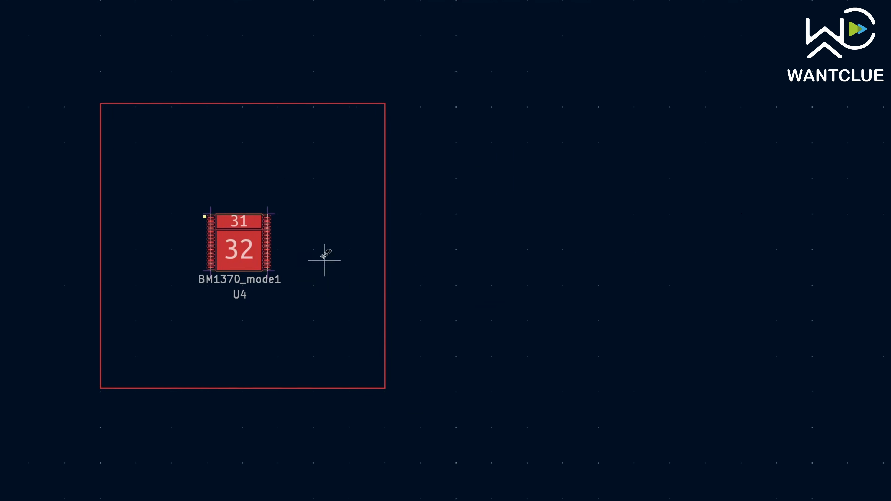
- Align the BM1370 footprint and the rectangle to each other's horizontal and vertical centers
drag(370, 82, 20, 412)
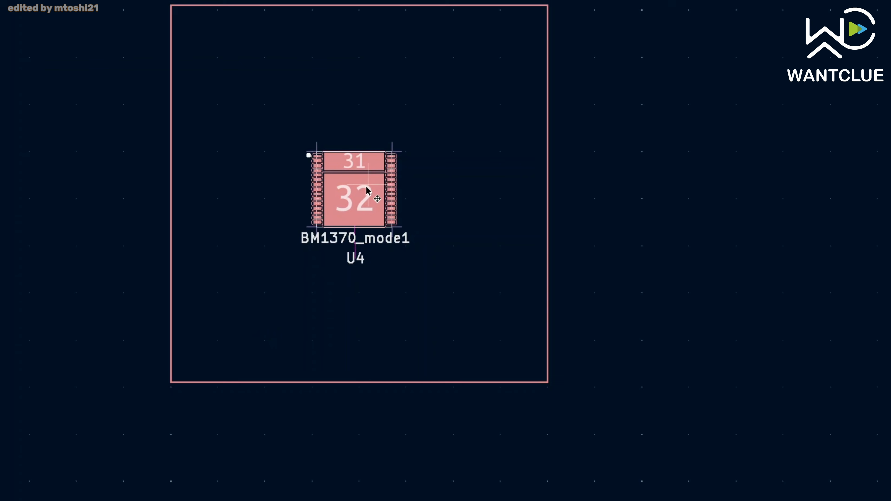
right_click(366, 189)
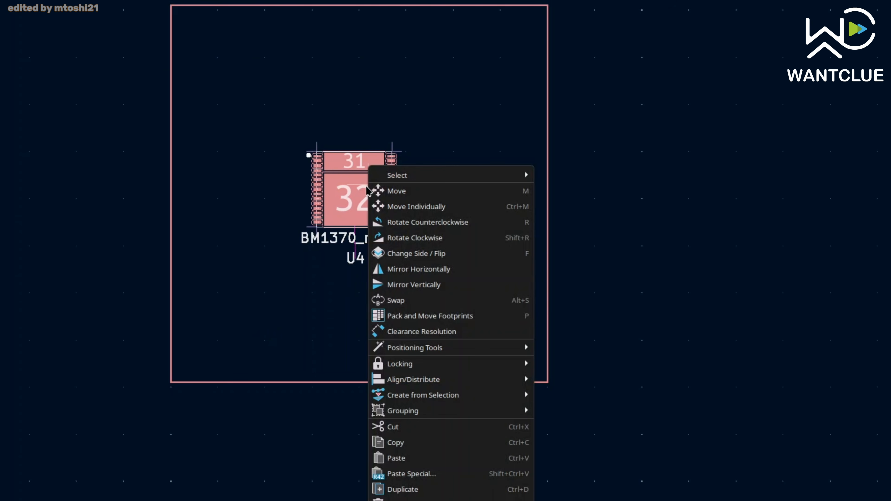
mouse_move(435, 349)
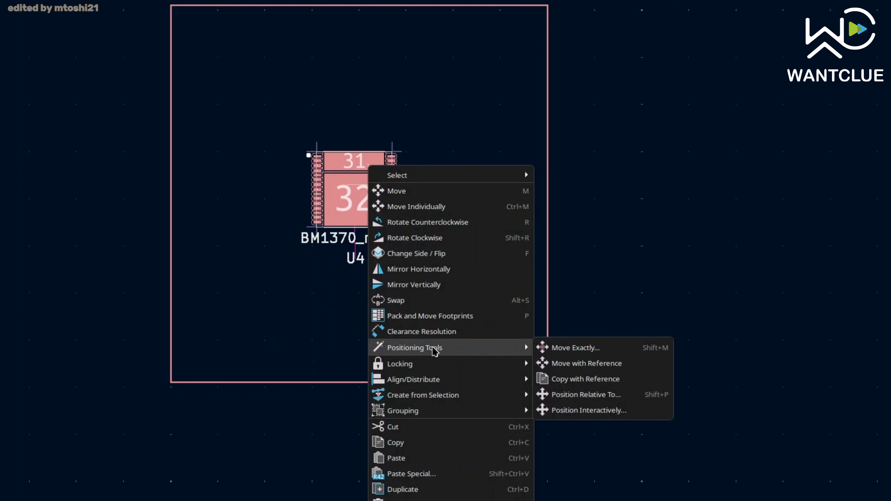
mouse_move(446, 380)
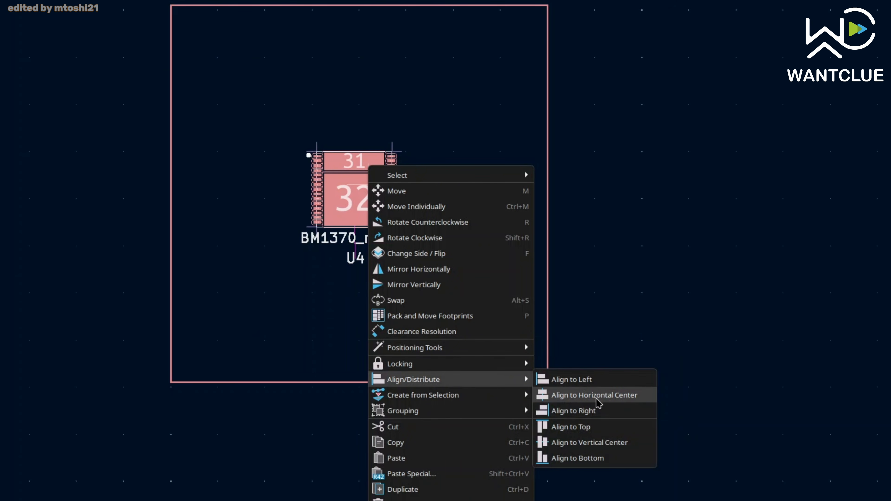
click(610, 402)
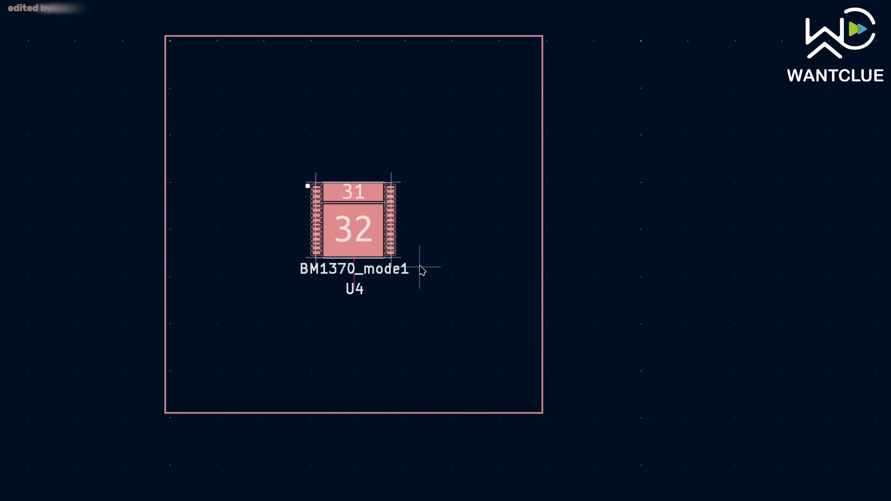
right_click(426, 234)
mouse_move(481, 154)
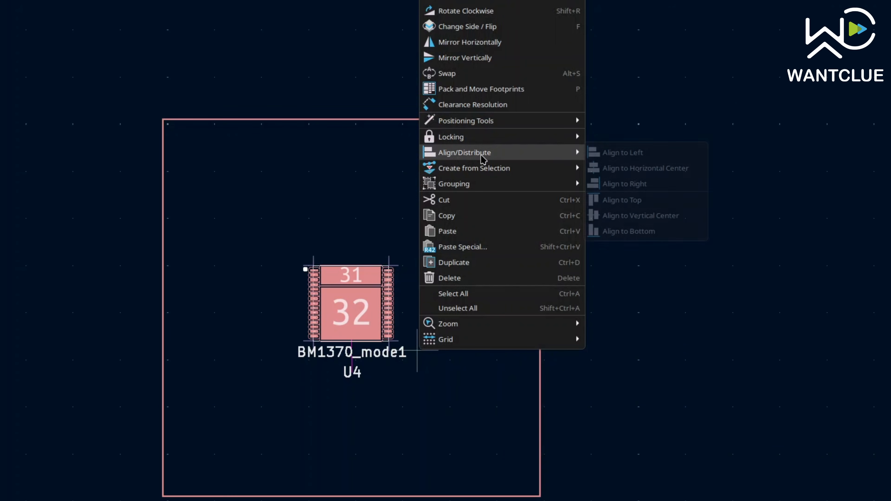
click(655, 215)
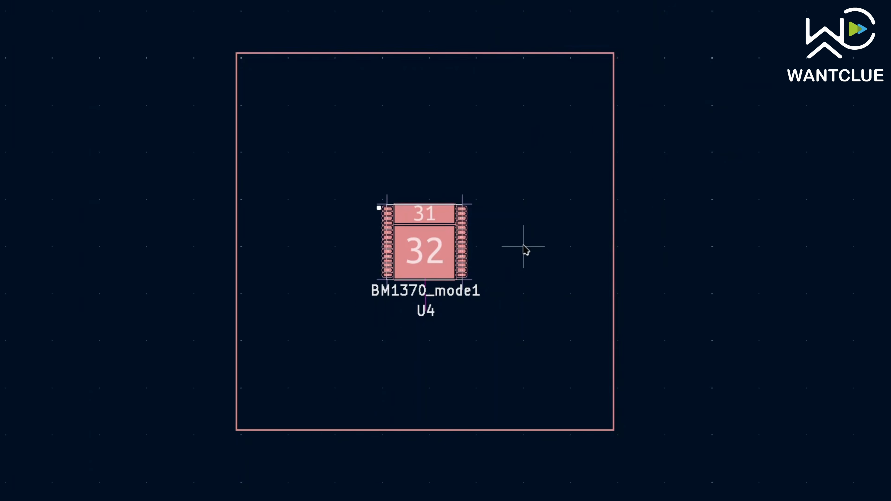
- Inspect the BM1370 stencil board in the 3D Viewer, tilting it to check the pads, and return to the PCB Editor
key(Escape)
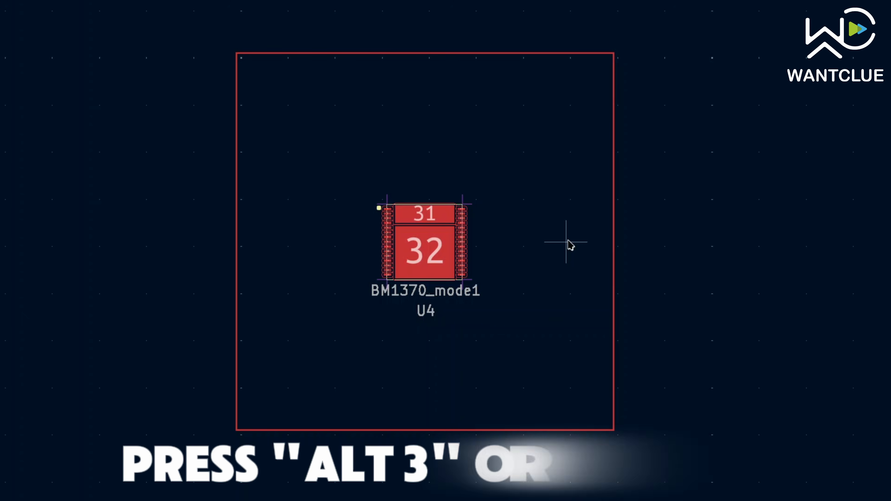
key(alt+3)
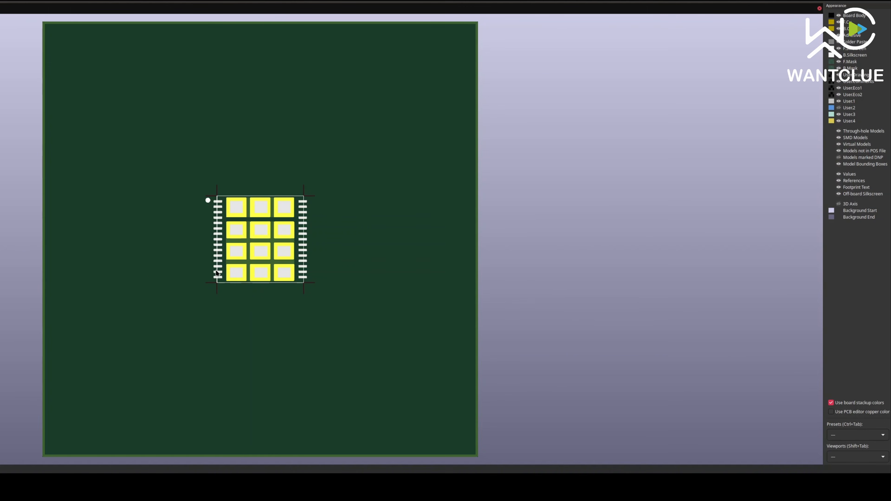
scroll(154, 269, down, 3)
mouse_move(207, 281)
mouse_down()
mouse_move(373, 176)
mouse_move(418, 126)
mouse_move(277, 263)
mouse_move(207, 270)
mouse_up()
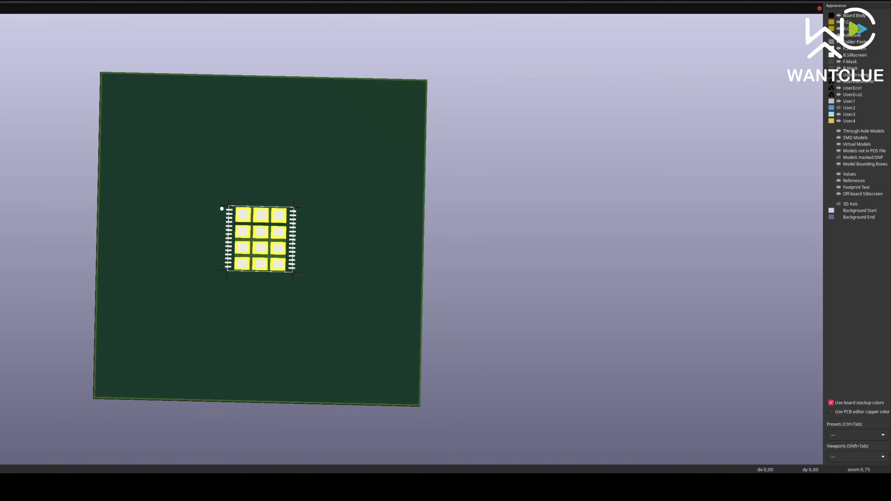
click(889, 2)
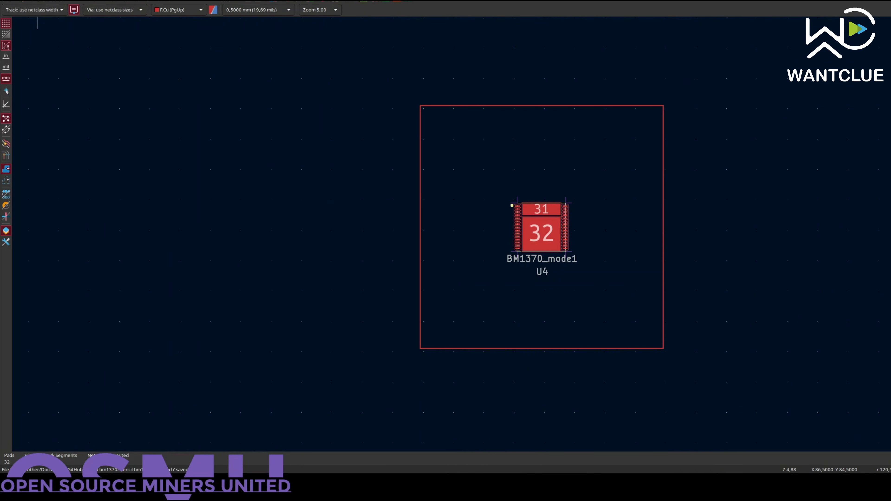
- Plot the board's layers in Gerber format to the gerbers/ output directory
click(7, 0)
mouse_move(31, 63)
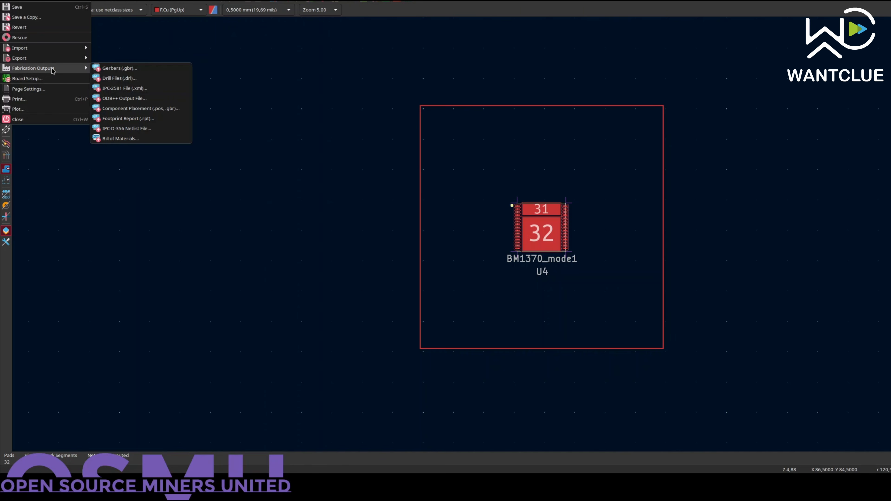
click(39, 110)
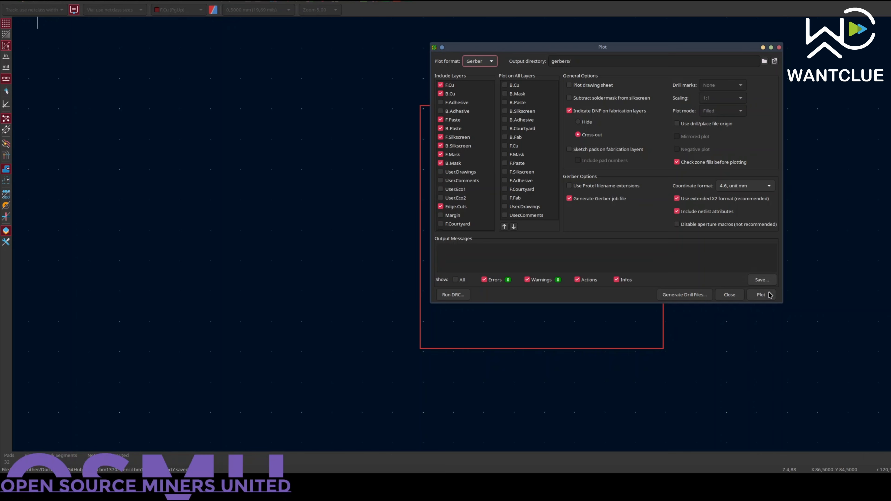
click(761, 295)
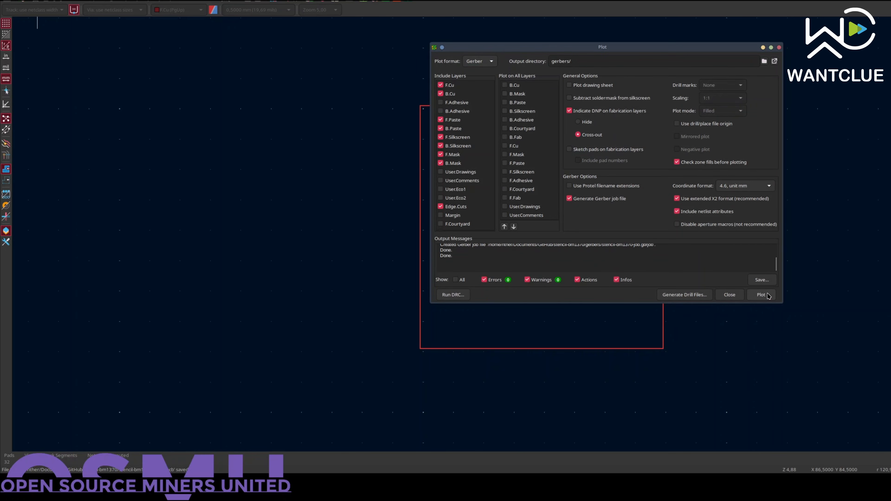
- Switch to the Dolphin file manager and open the Documents/GitHub/stencil-bm1370/gerbers folder
click(454, 464)
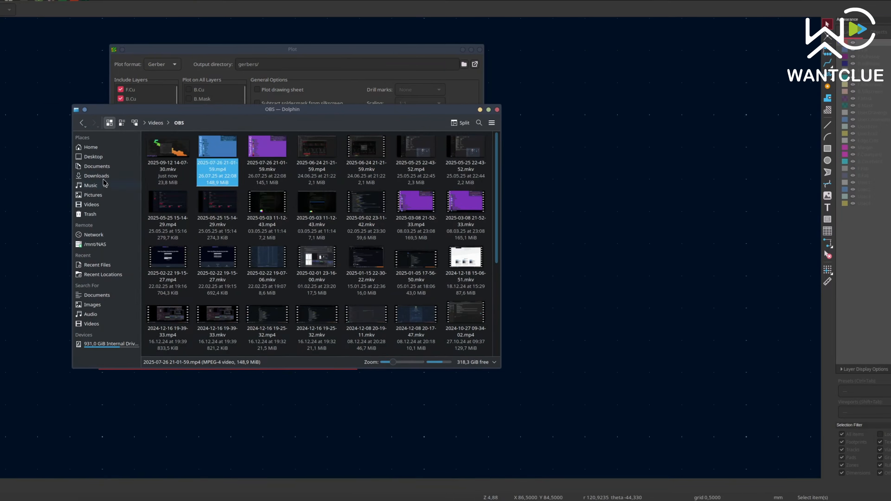
click(64, 168)
click(135, 154)
click(135, 154)
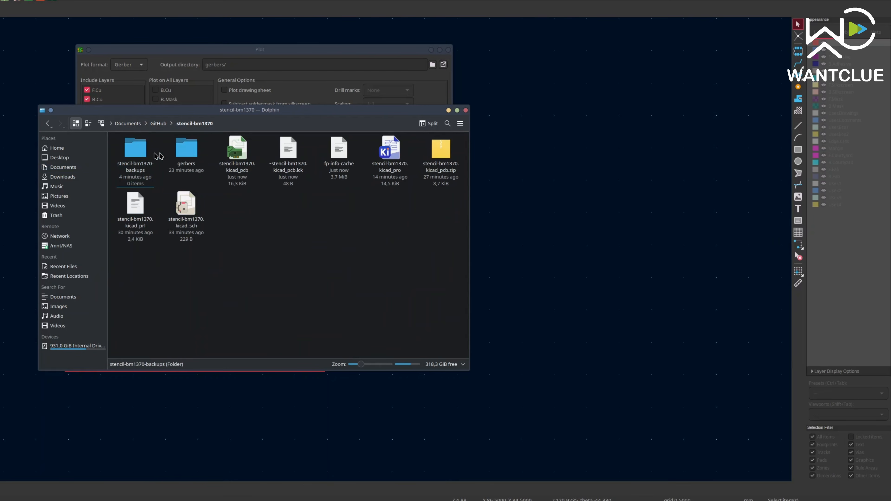
click(187, 151)
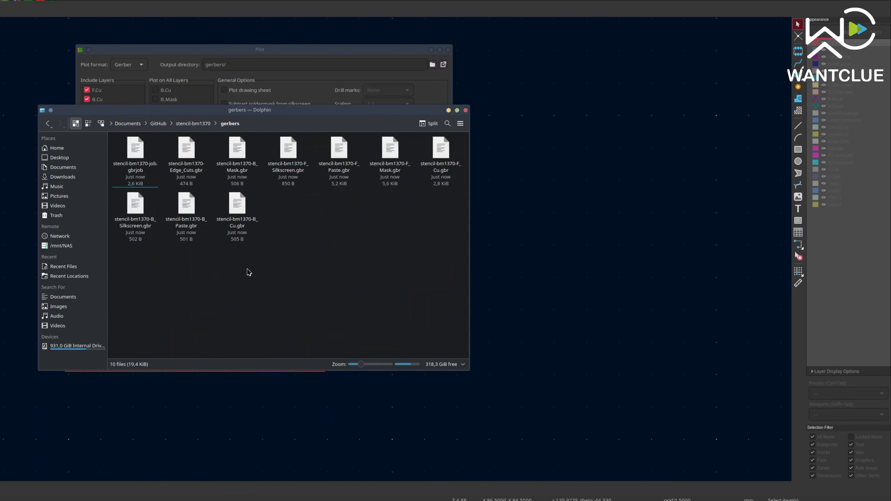
- Compress all the plotted files in the gerbers folder into stencil-bm1370-.zip
drag(136, 281, 456, 155)
right_click(448, 160)
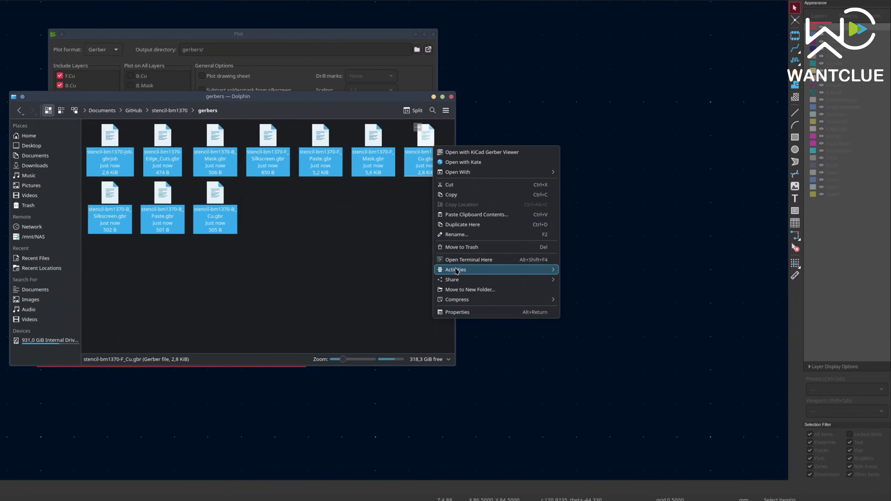
mouse_move(482, 288)
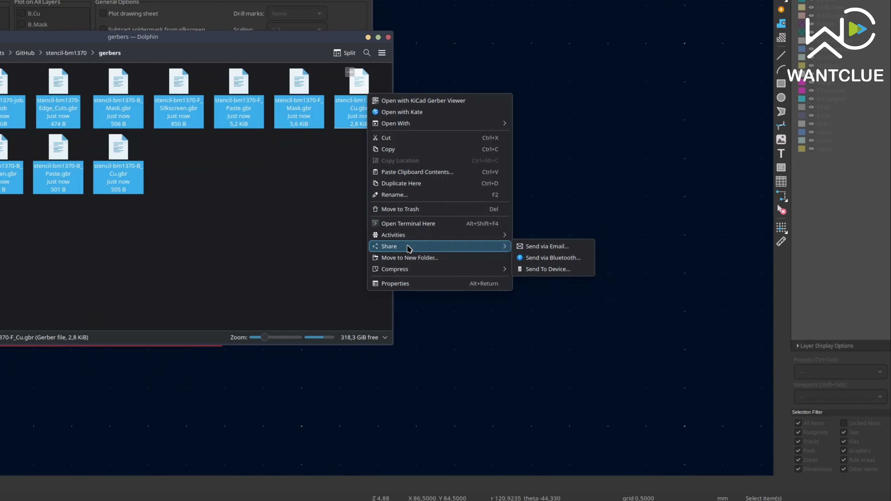
mouse_move(463, 271)
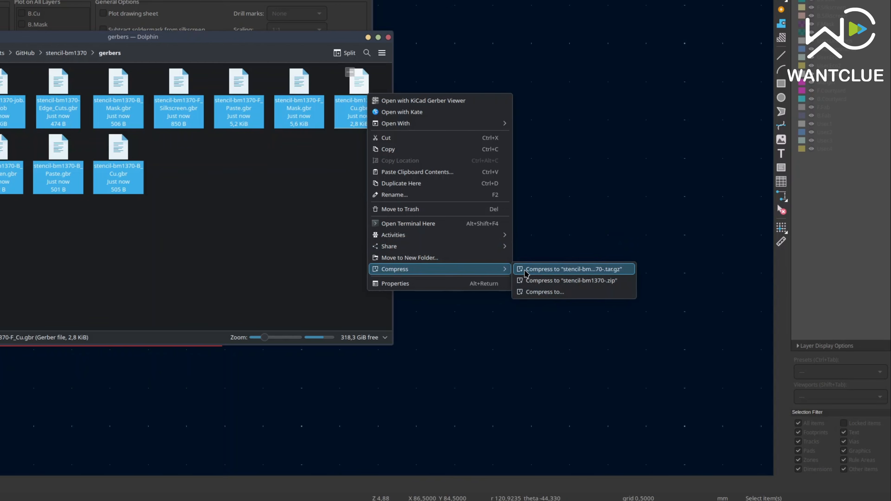
click(536, 281)
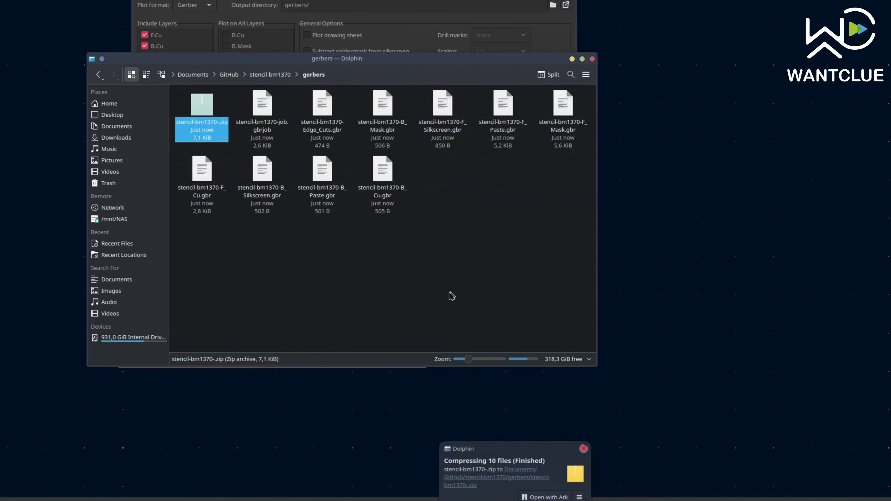
click(273, 118)
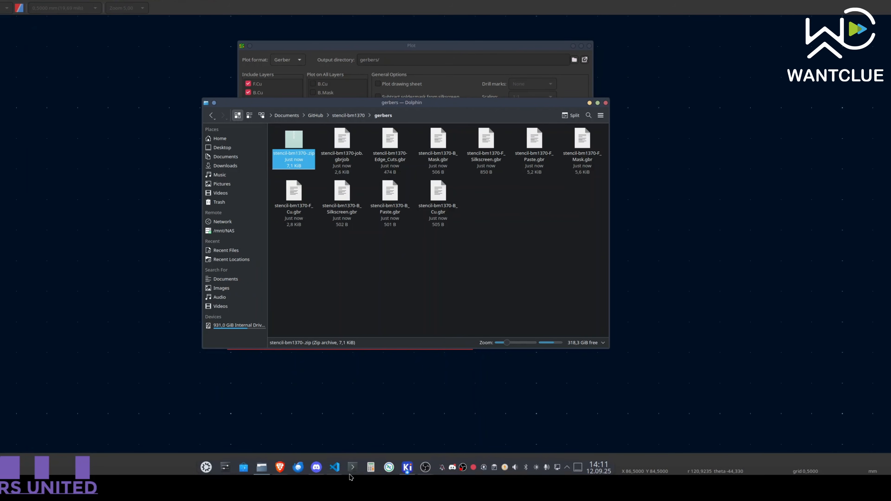
- Switch to the Brave browser and open the SMD-Stencil instant quote on the PCBWay site
click(280, 464)
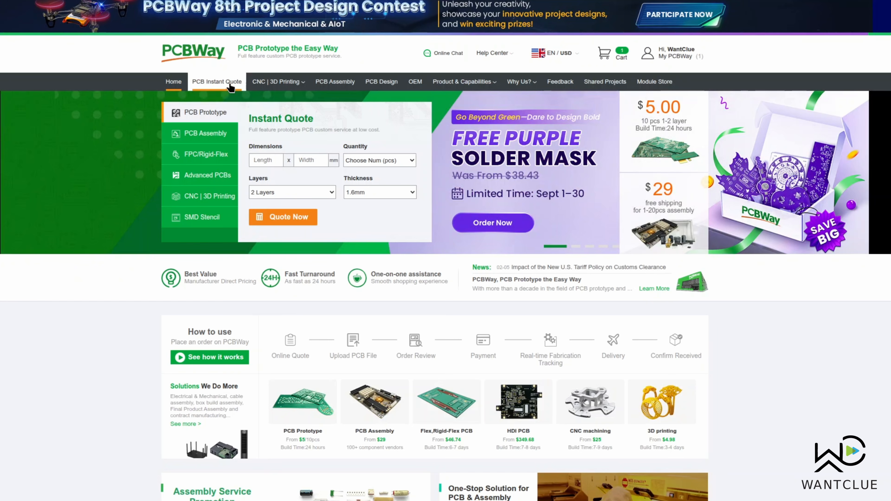
click(229, 83)
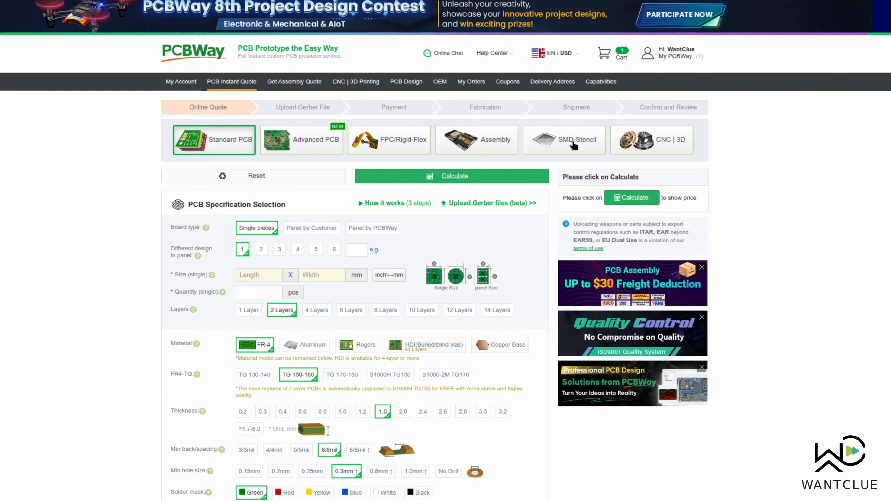
click(576, 145)
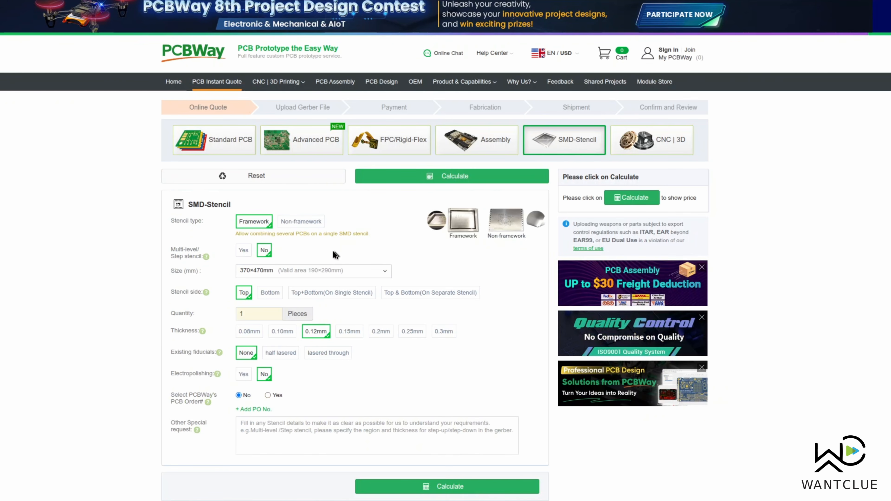
- Configure a Non-framework stencil with Custom Size (valid area 190×290mm) and a thickness of 0.12mm
click(292, 272)
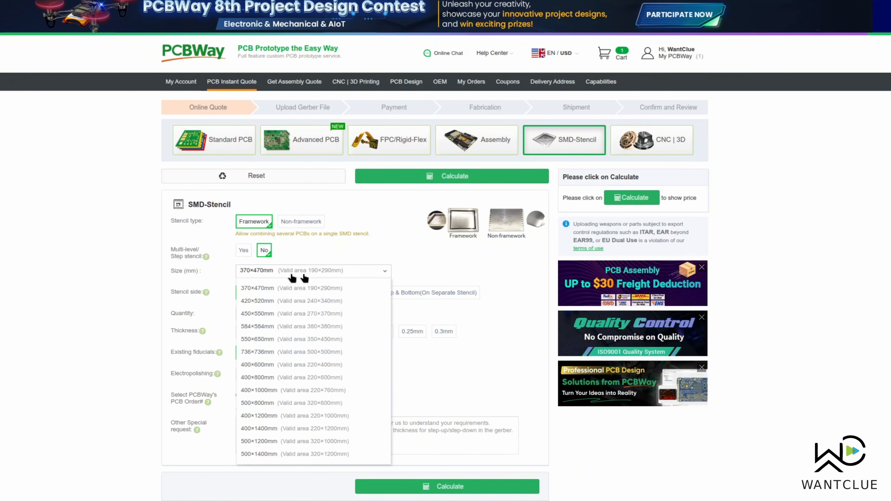
click(291, 272)
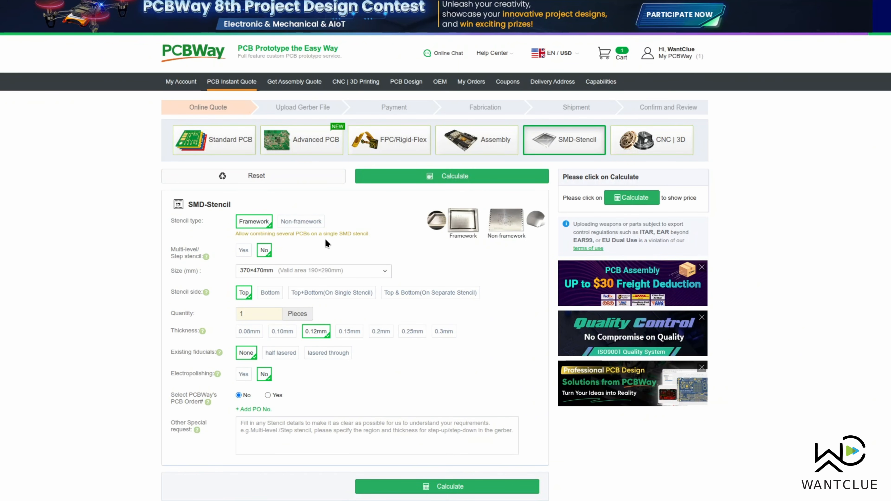
click(315, 221)
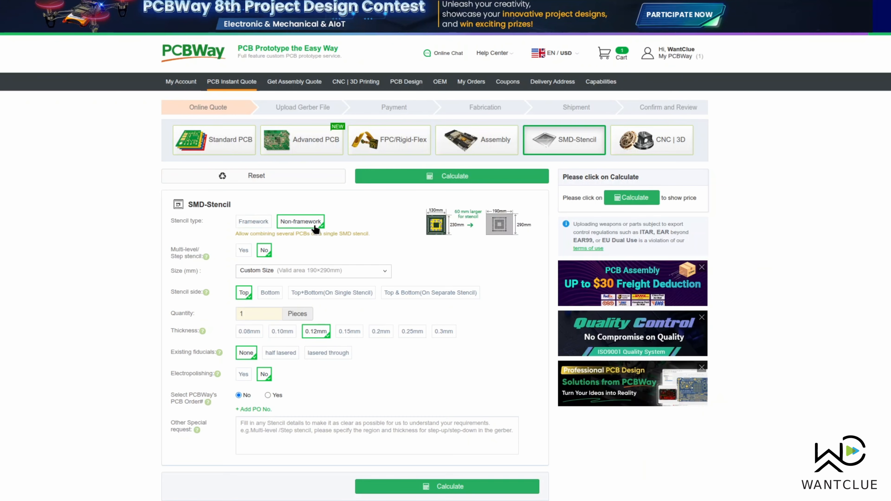
click(342, 273)
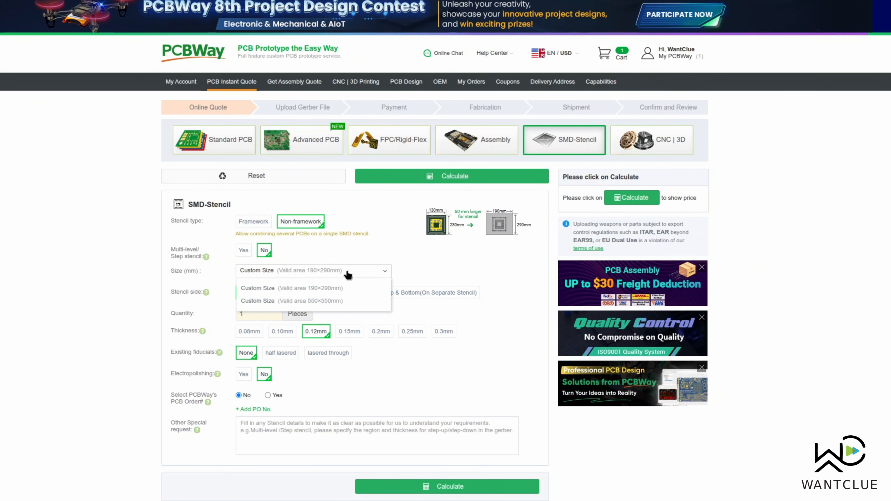
click(327, 291)
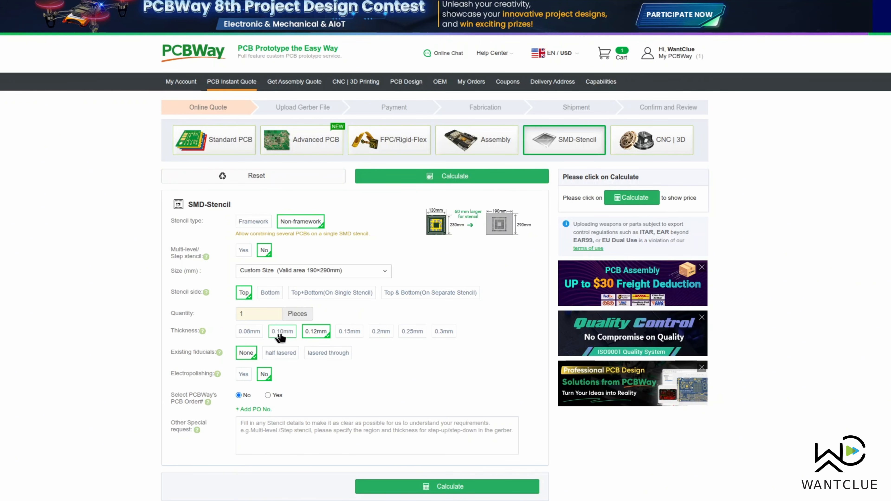
click(289, 332)
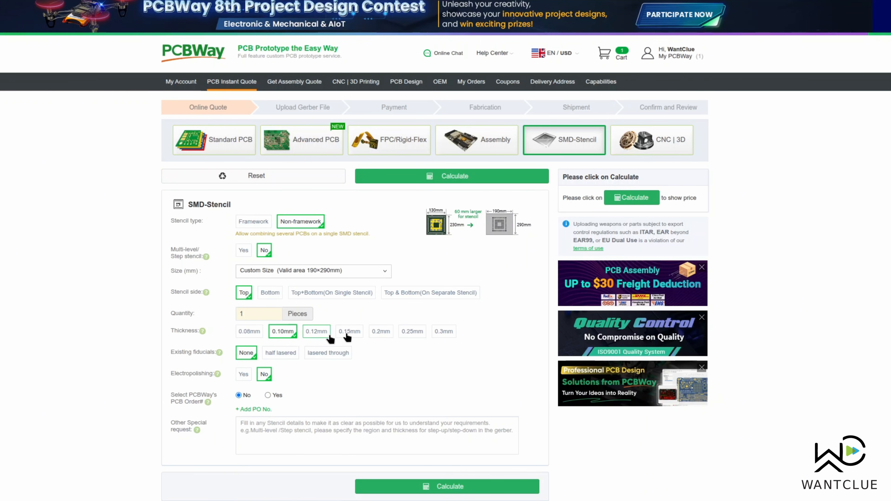
click(316, 334)
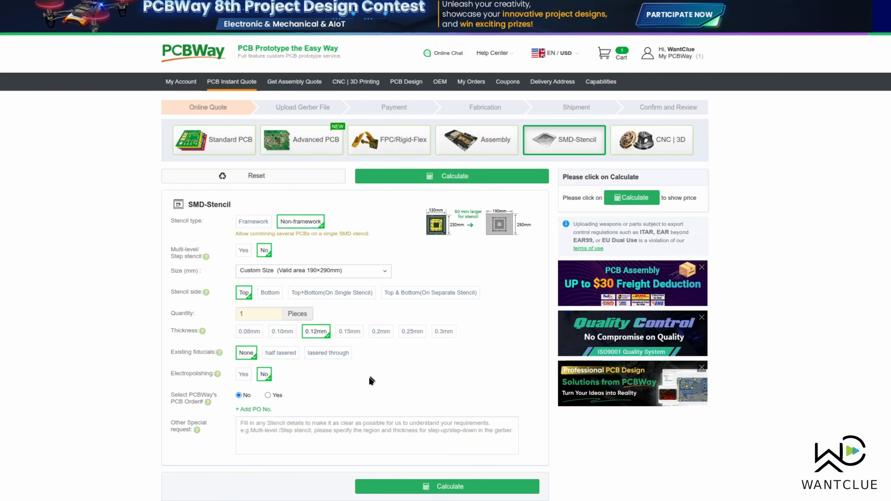
- Calculate the stencil's price and save the order to the cart, agreeing to the special notes
click(446, 487)
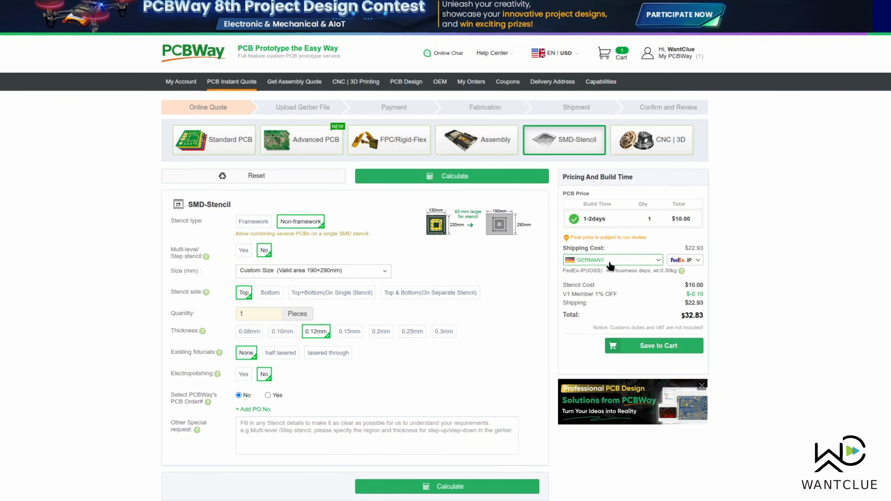
click(647, 348)
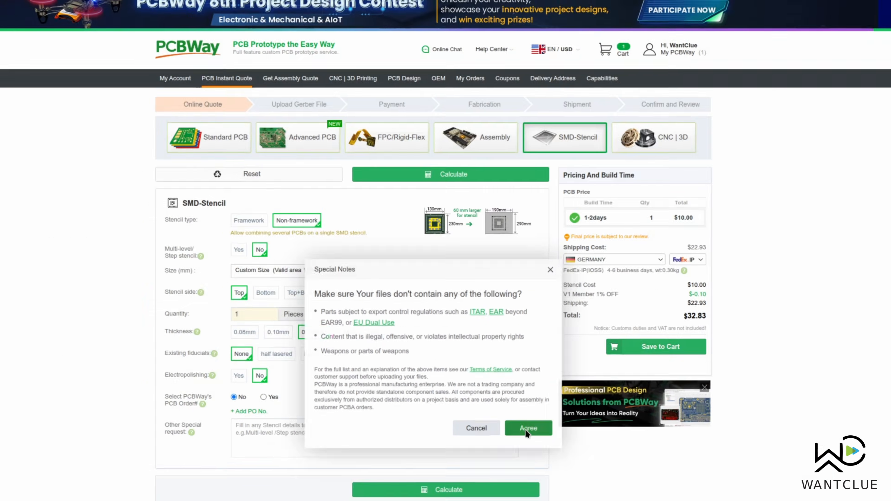
click(527, 429)
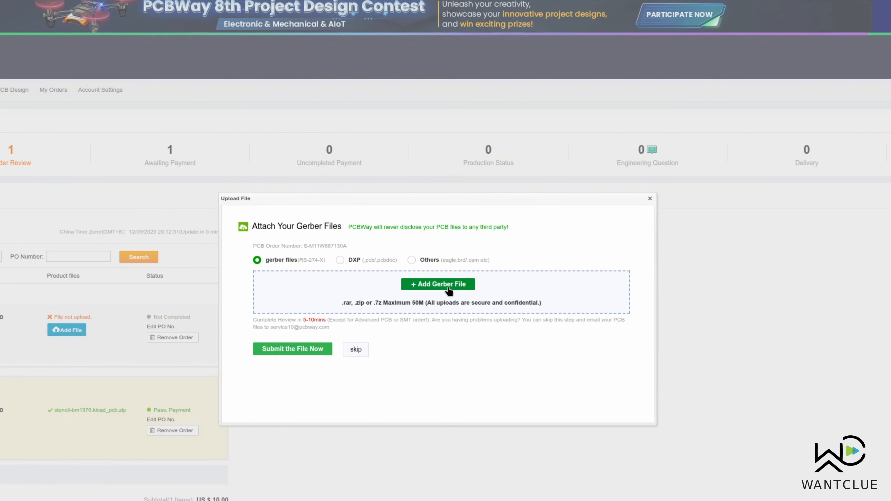
- Attach stencil-bm1370-.zip from the gerbers folder to the stencil order as its Gerber file and submit it
click(417, 285)
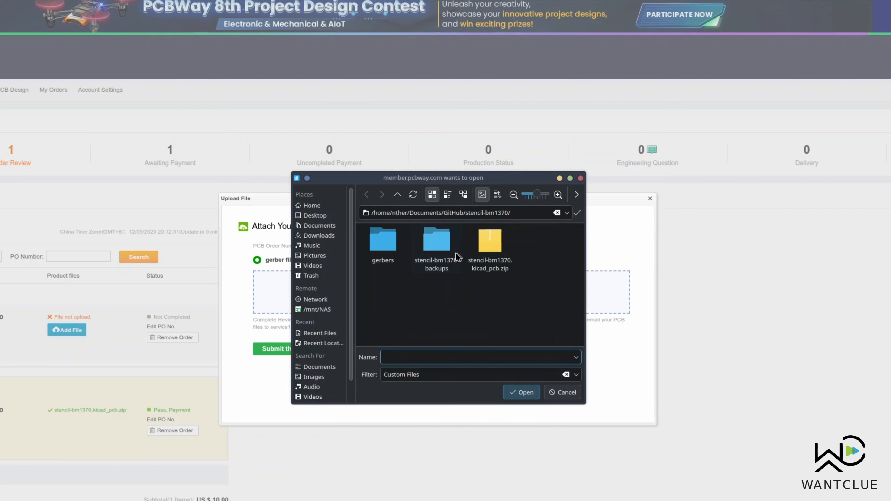
double_click(383, 246)
click(385, 253)
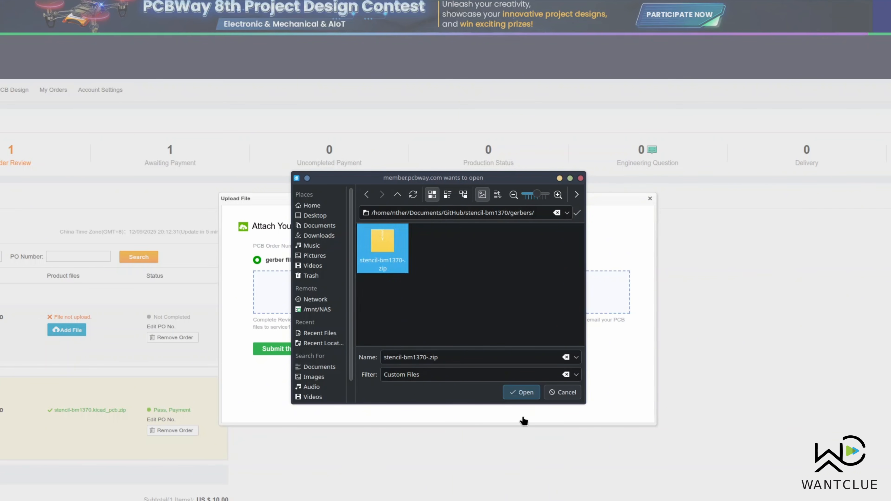
click(527, 392)
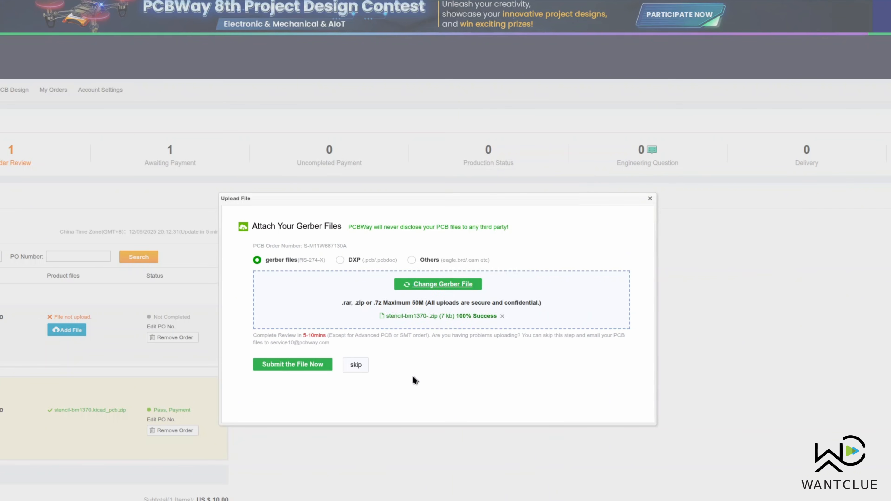
click(297, 364)
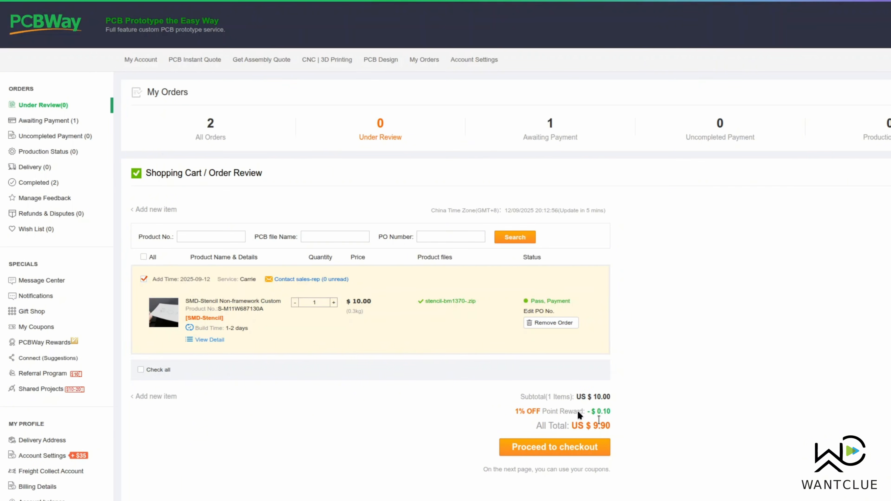